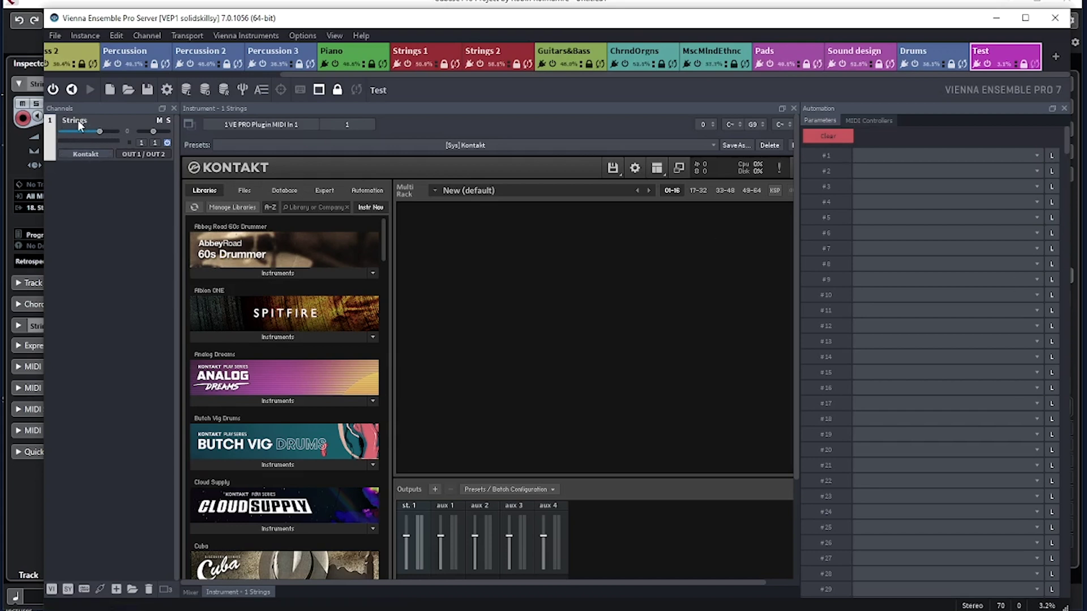
- Load the Albion ONE Strings.nki instrument into Kontakt and show its detailed microphone mix controls
{"action": "left_click", "coordinate": [285, 337]}
{"action": "left_click_drag", "start_coordinate": [222, 404], "coordinate": [499, 316]}
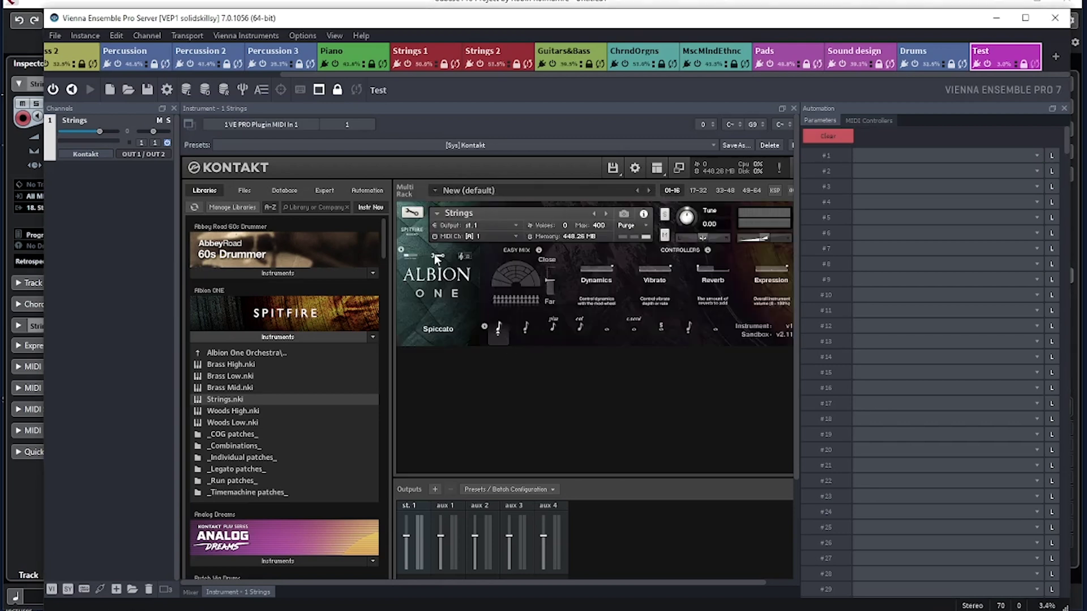
{"action": "left_click", "coordinate": [437, 255]}
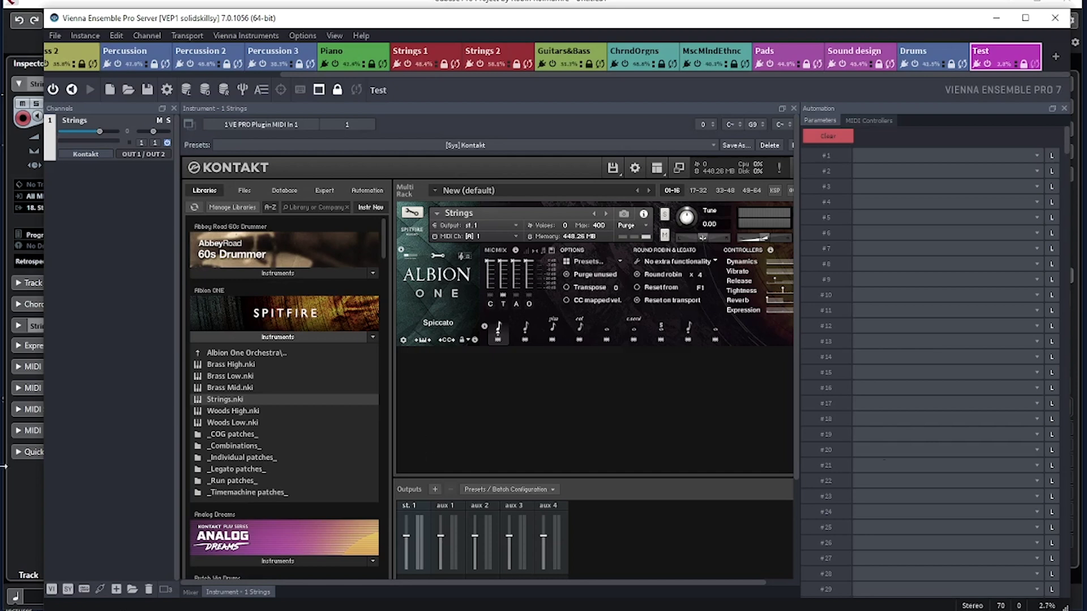
- Switch to Cubase, connect the Strings C track's Vienna Ensemble Pro plugin to the Test instance, and select the Strings MIDI track
{"action": "left_click", "coordinate": [33, 490]}
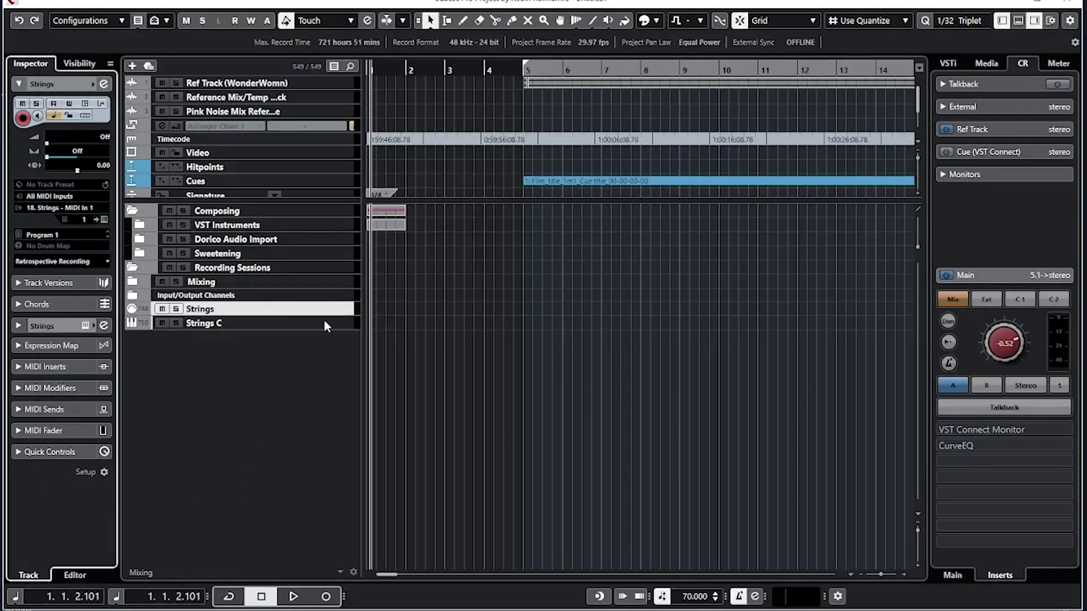
{"action": "left_click", "coordinate": [311, 324]}
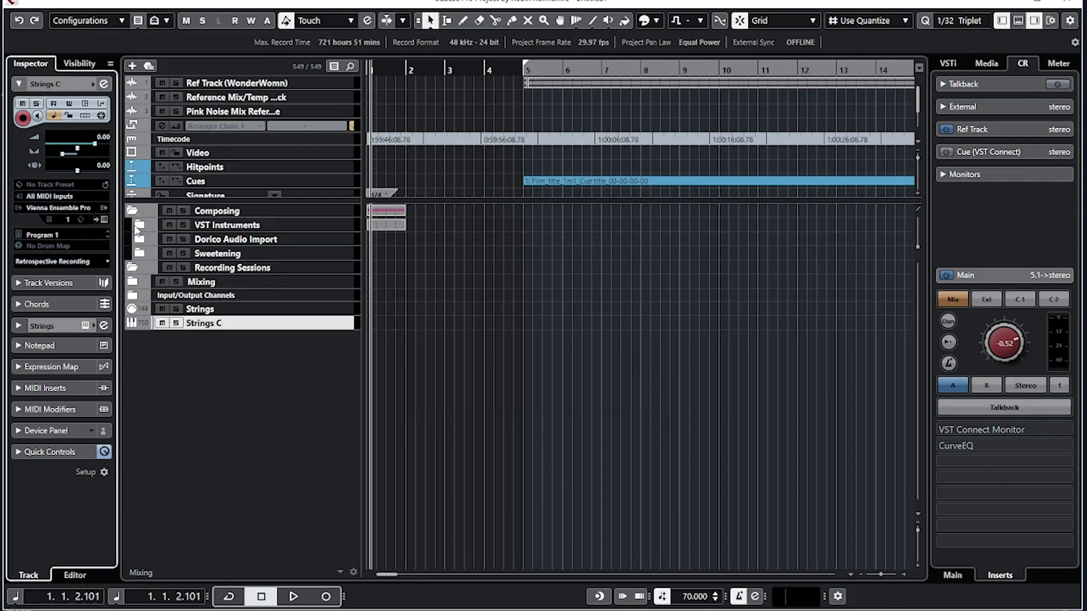
{"action": "left_click", "coordinate": [104, 219]}
{"action": "left_click", "coordinate": [548, 328]}
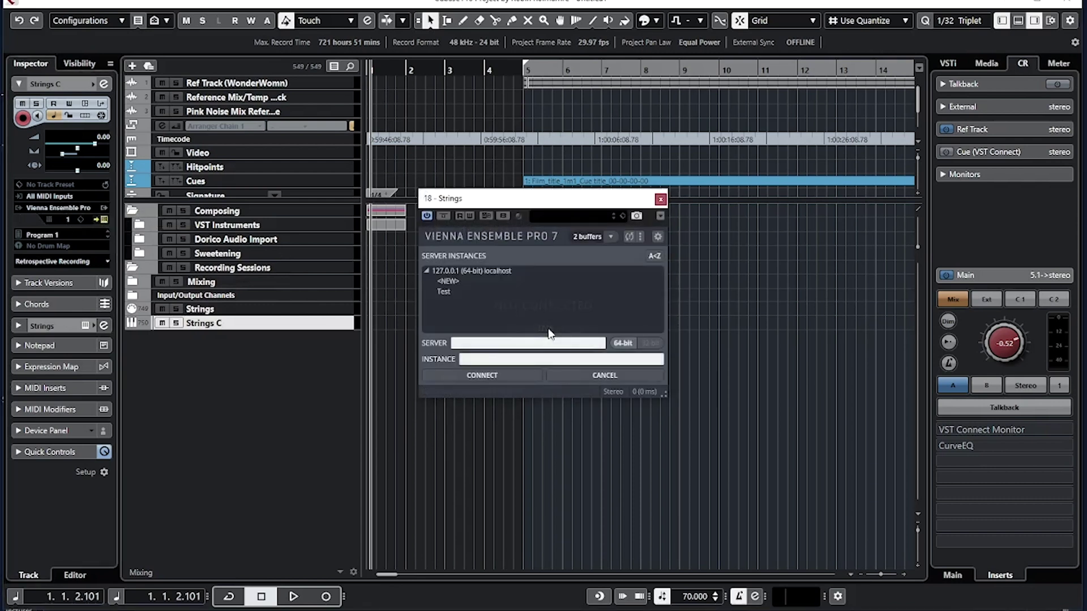
{"action": "left_click", "coordinate": [444, 292]}
{"action": "left_click", "coordinate": [481, 376]}
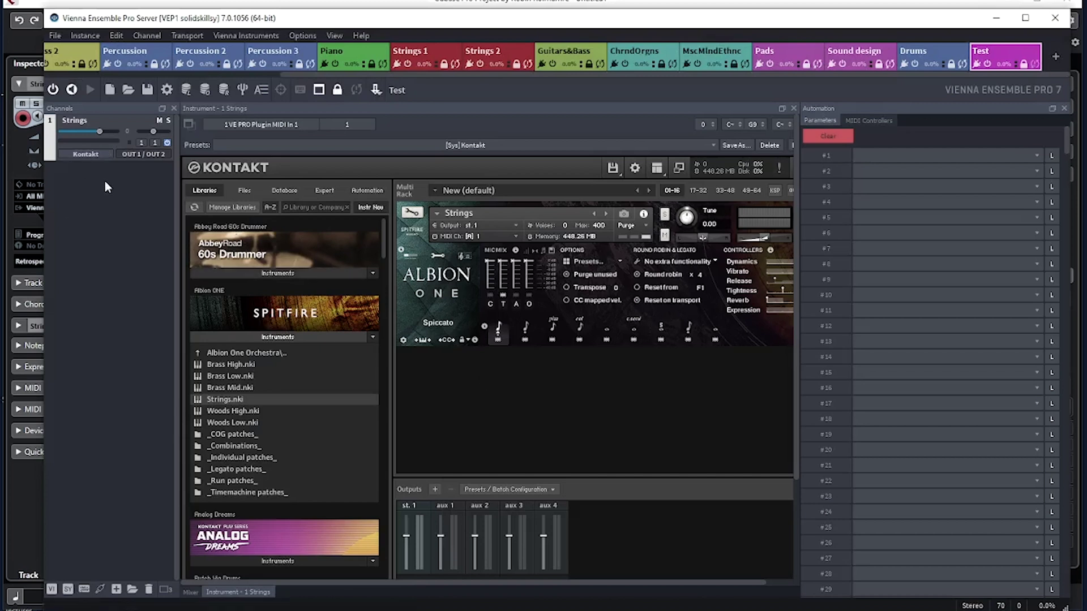
{"action": "left_click", "coordinate": [27, 224]}
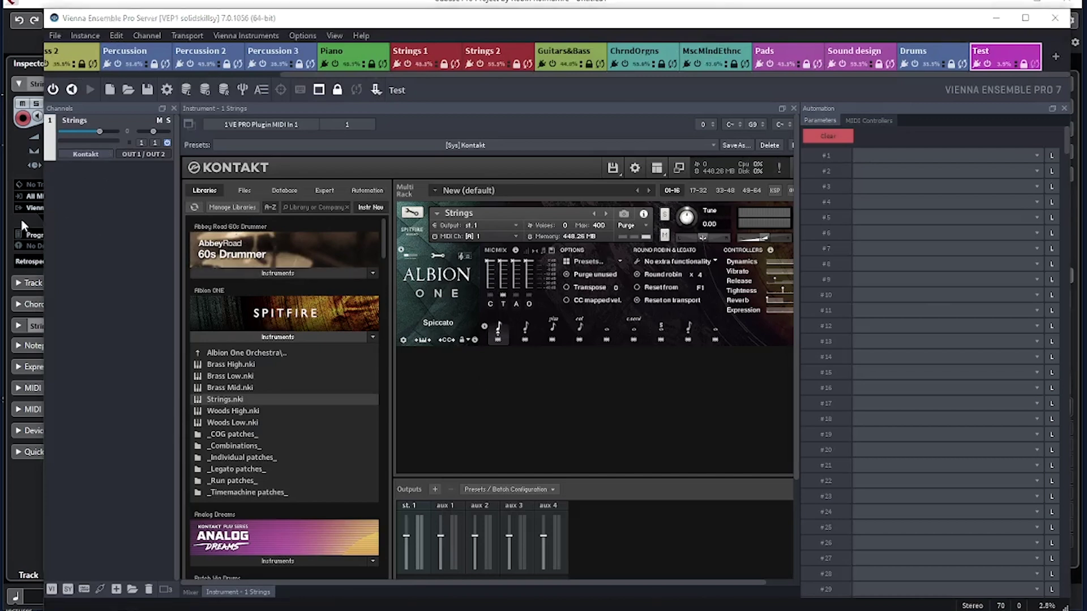
{"action": "left_click", "coordinate": [660, 199]}
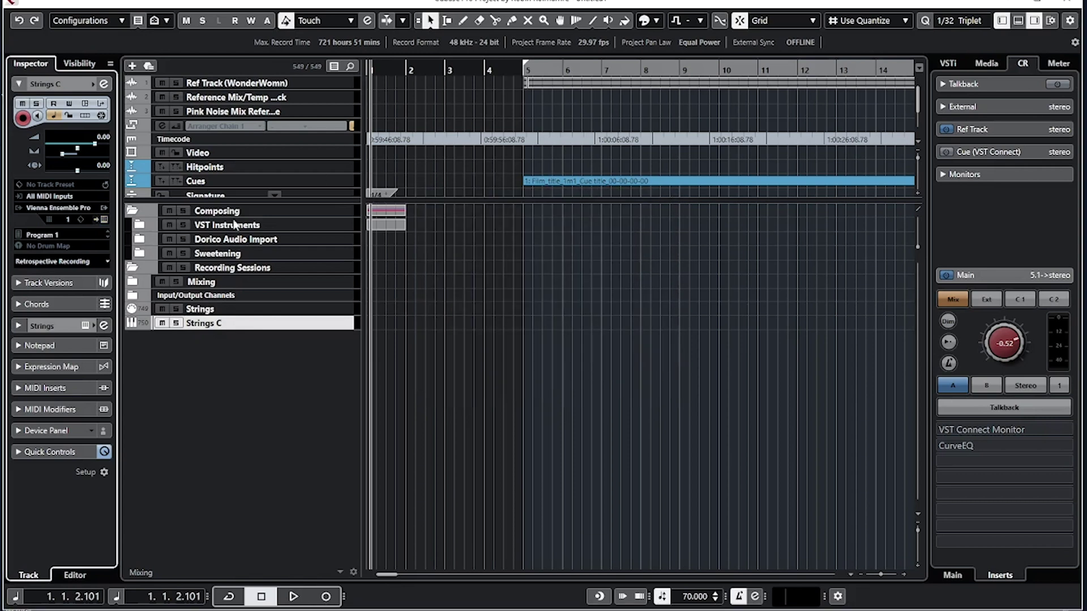
{"action": "left_click", "coordinate": [349, 312]}
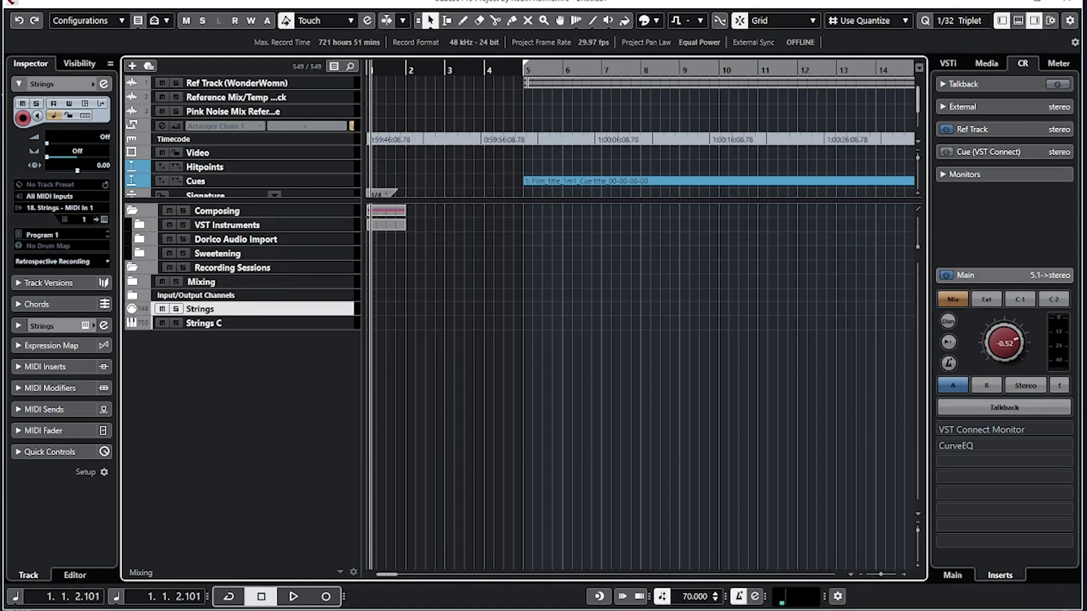
- Switch to Vienna Ensemble Pro and add 3 Kontakt outputs with 2 channels each, assigned ascending from Kt. aux 1 [1]
{"action": "key", "text": "alt+Tab"}
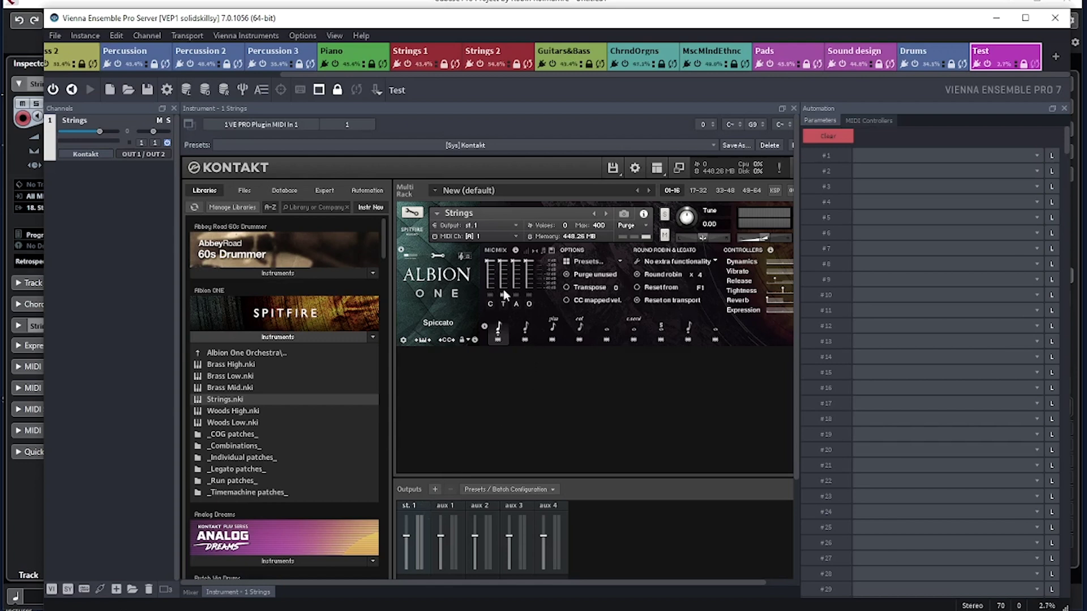
{"action": "left_click", "coordinate": [435, 489]}
{"action": "left_click_drag", "start_coordinate": [634, 247], "coordinate": [639, 240]}
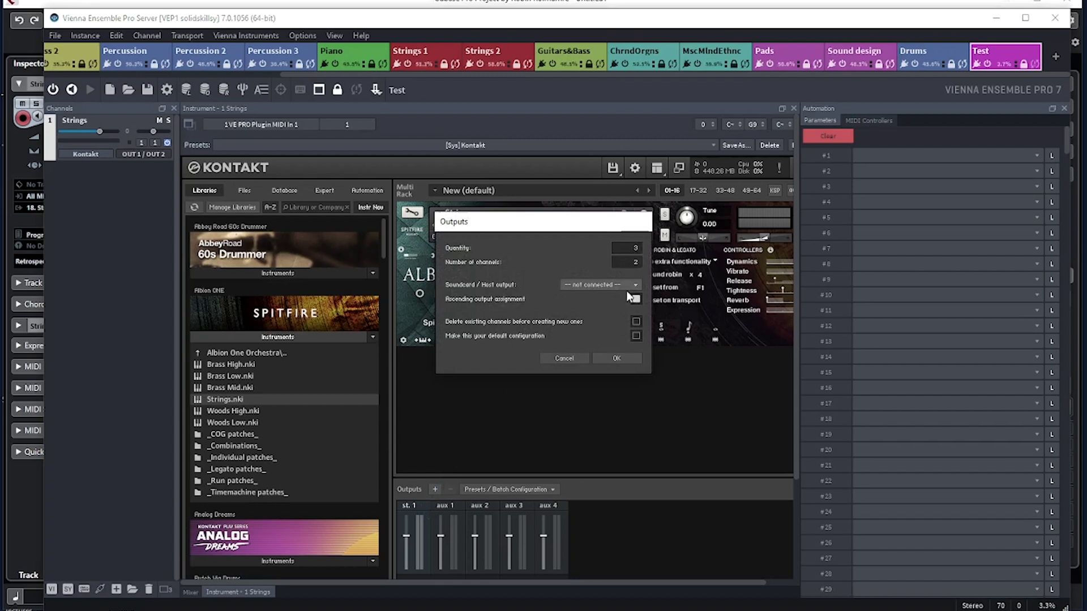
{"action": "left_click", "coordinate": [606, 286]}
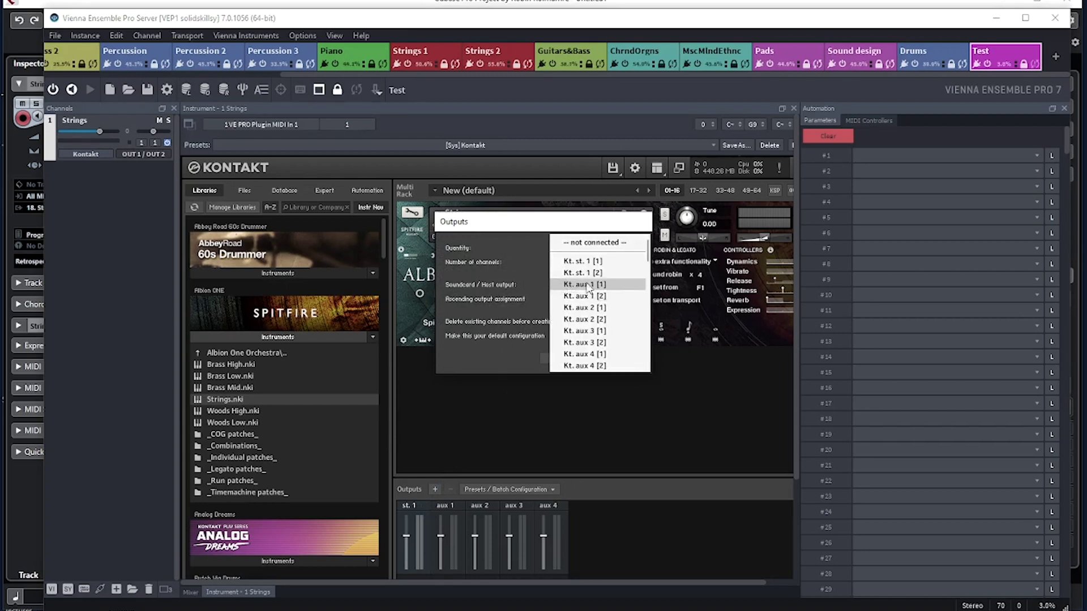
{"action": "left_click", "coordinate": [593, 284]}
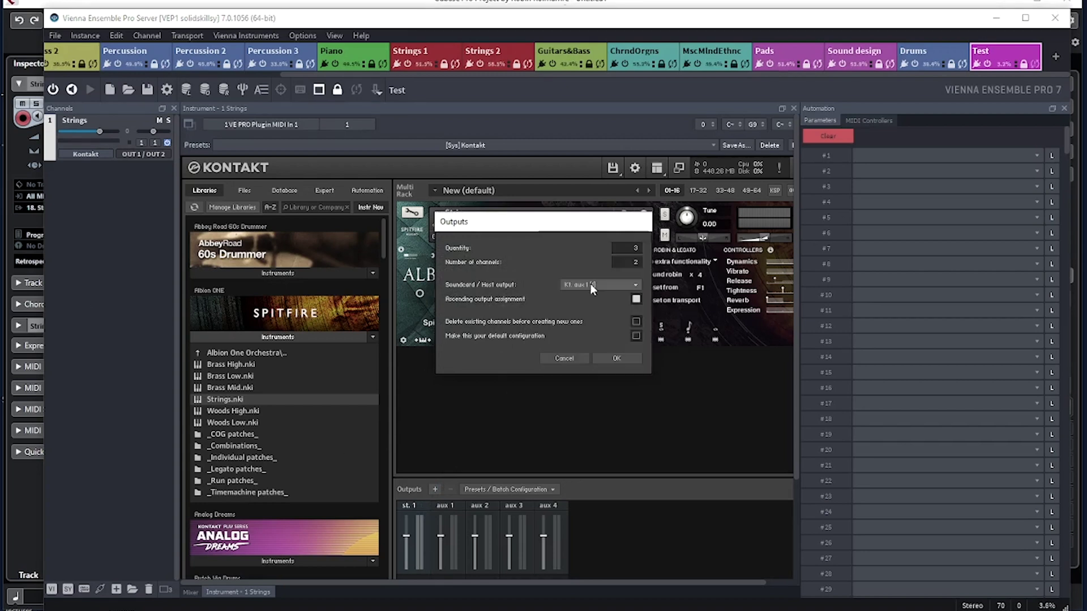
{"action": "left_click", "coordinate": [616, 359]}
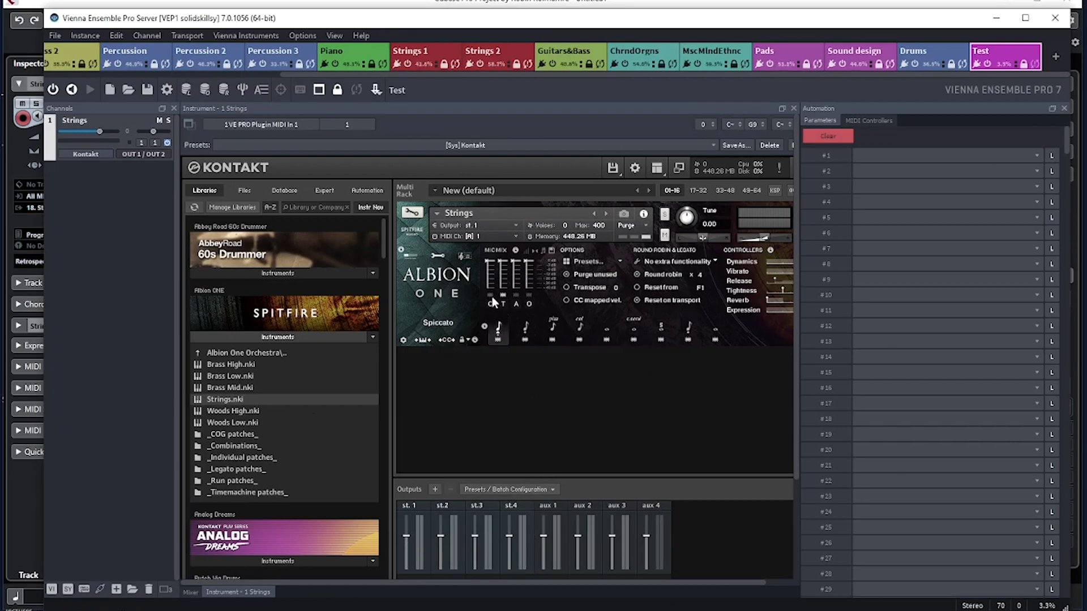
- Enable the additional microphone positions and try to assign a separate output to the C mic
{"action": "left_click", "coordinate": [516, 296]}
{"action": "left_click", "coordinate": [488, 304]}
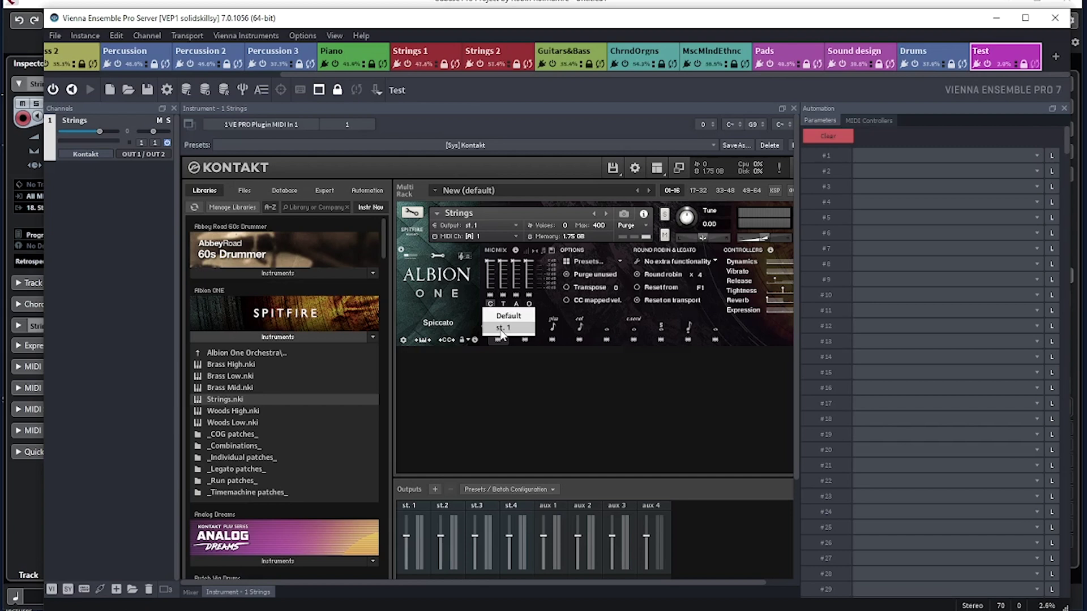
{"action": "left_click", "coordinate": [497, 372]}
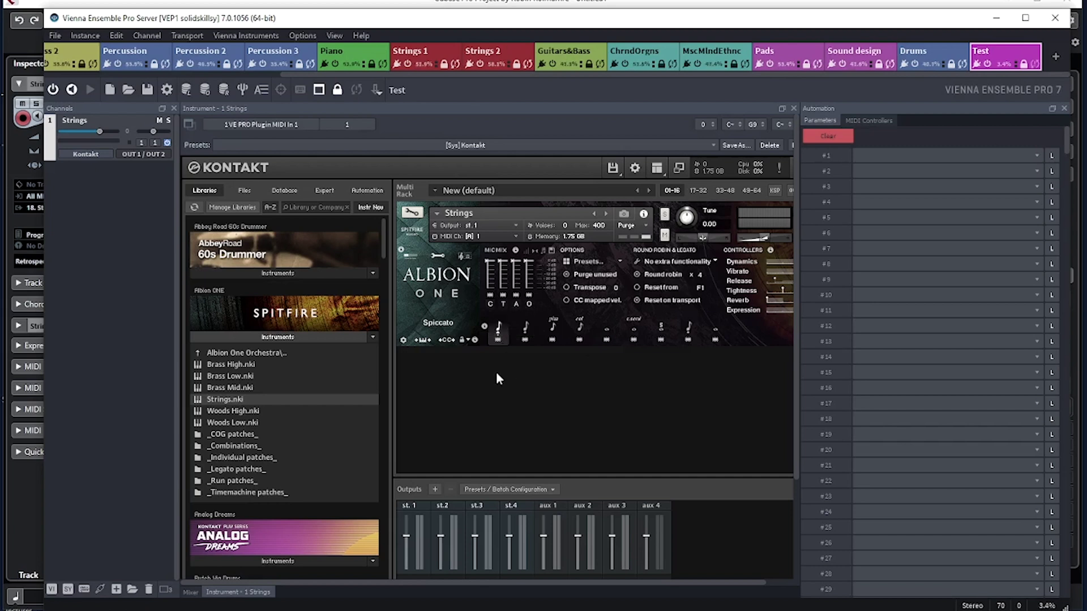
- Reload Strings.nki in place of the existing instrument and enable its microphones in the detailed mix view
{"action": "left_click_drag", "start_coordinate": [217, 404], "coordinate": [495, 234]}
{"action": "left_click", "coordinate": [550, 349]}
{"action": "left_click", "coordinate": [438, 258]}
{"action": "left_click", "coordinate": [490, 294]}
- Route the C mic to st.1, the T mic to st.2, the A mic to st.3 and the O mic to st.4
{"action": "left_click", "coordinate": [491, 305]}
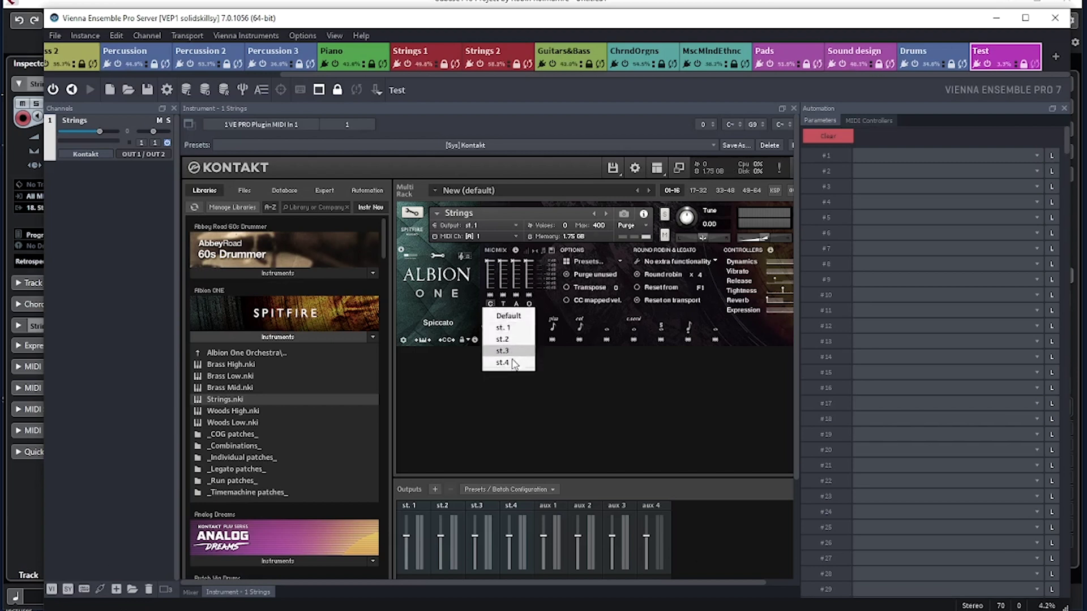
{"action": "left_click", "coordinate": [501, 328]}
{"action": "left_click", "coordinate": [504, 306]}
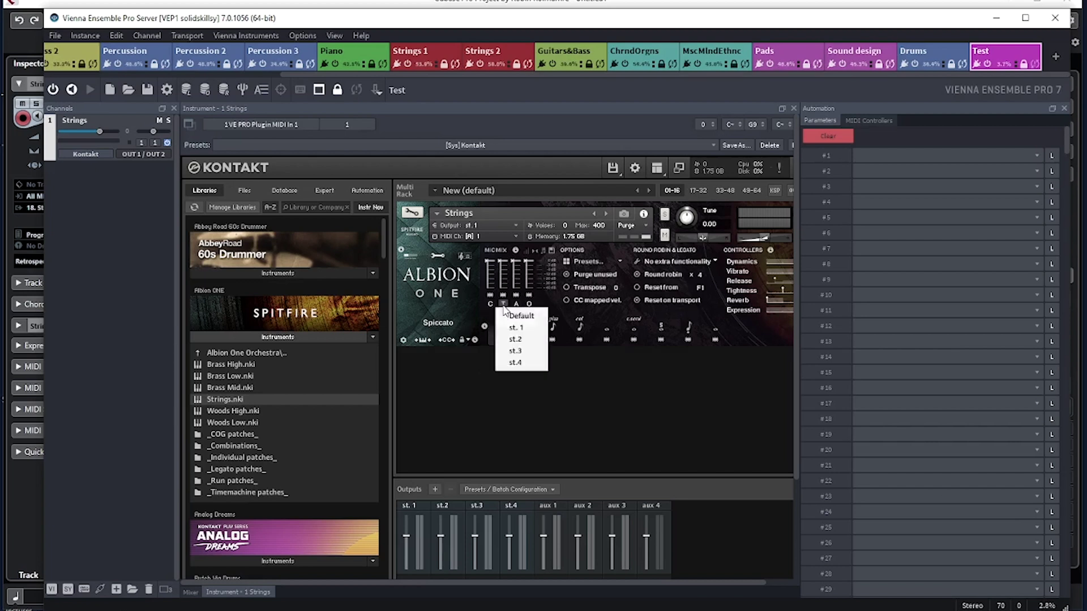
{"action": "left_click", "coordinate": [508, 339]}
{"action": "left_click", "coordinate": [517, 306]}
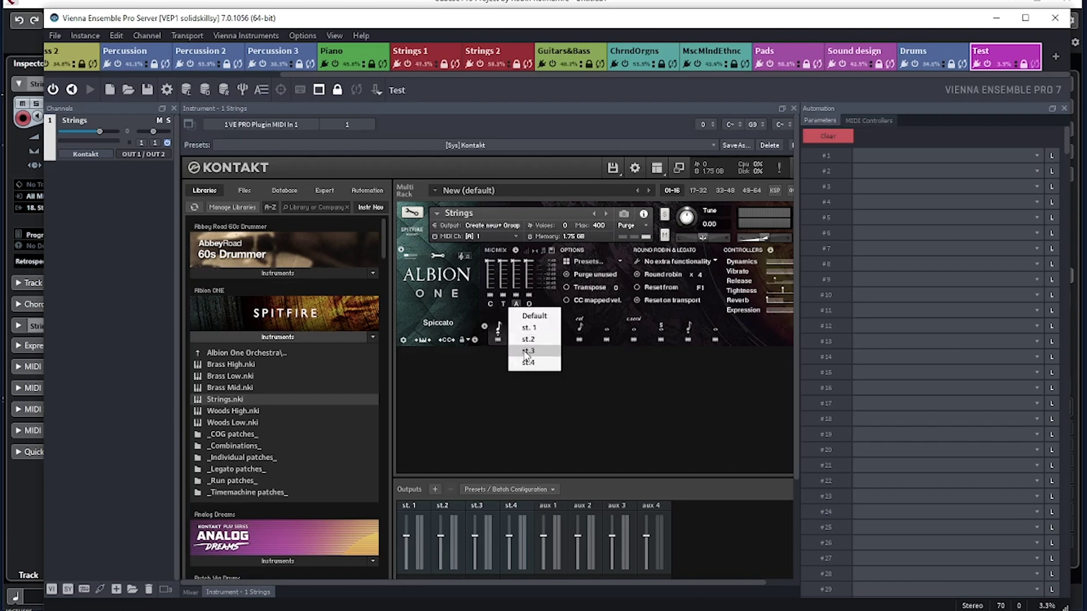
{"action": "left_click", "coordinate": [526, 351]}
{"action": "left_click", "coordinate": [529, 305]}
{"action": "left_click", "coordinate": [541, 362]}
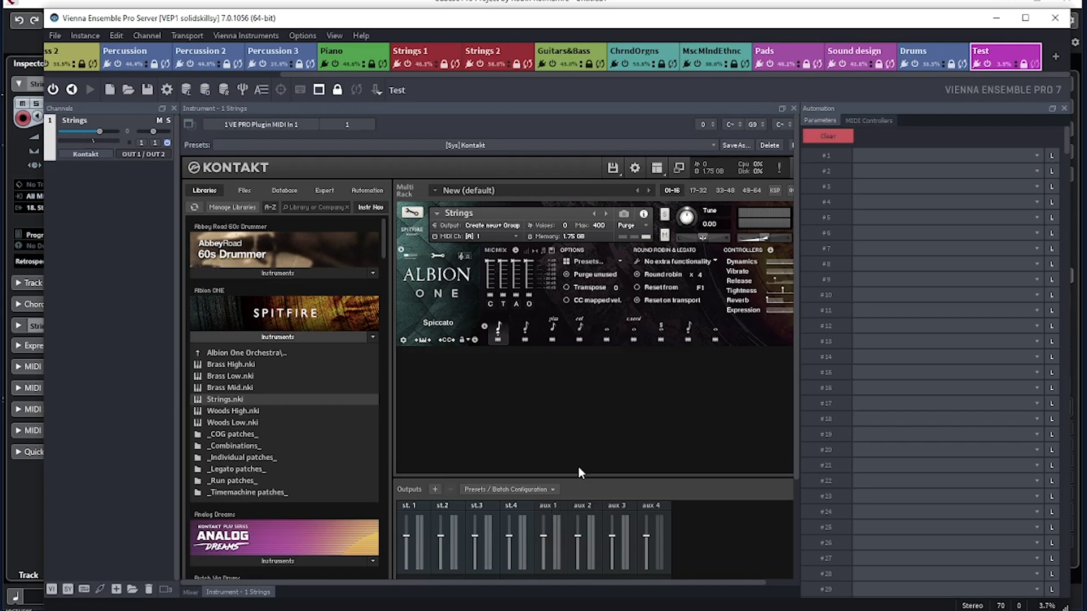
- Create three aux channels from the Strings channel in the Vienna Ensemble Pro mixer
{"action": "left_click", "coordinate": [189, 592]}
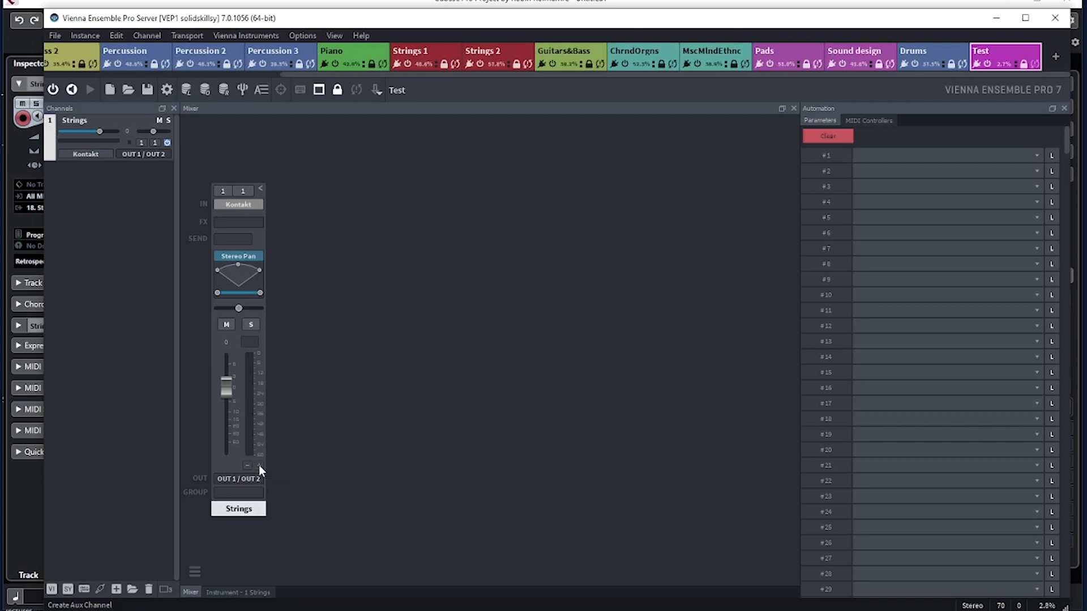
{"action": "left_click", "coordinate": [260, 466]}
{"action": "left_click", "coordinate": [259, 465]}
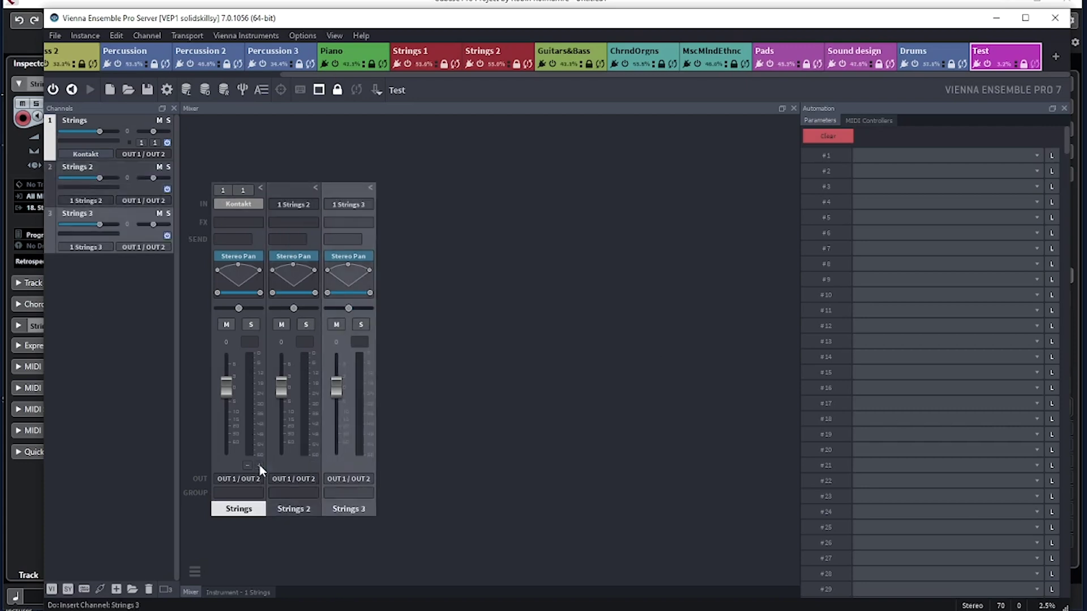
{"action": "left_click", "coordinate": [259, 465]}
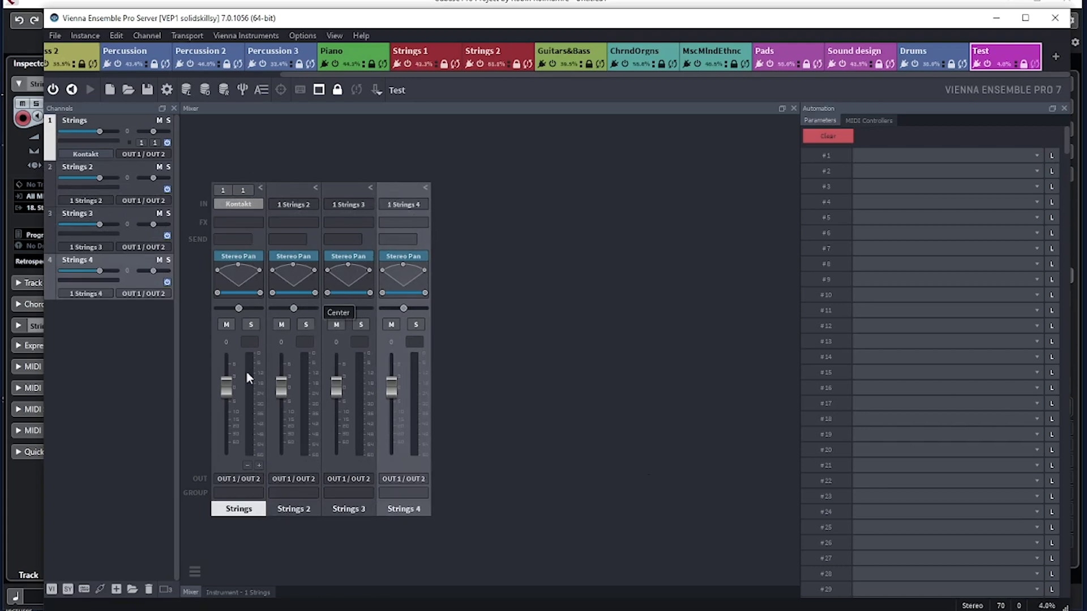
- Set the outputs of Strings 2, 3 and 4 to OUT 3 / OUT 4, OUT 5 / OUT 6 and OUT 7 / OUT 8
{"action": "left_click", "coordinate": [312, 478]}
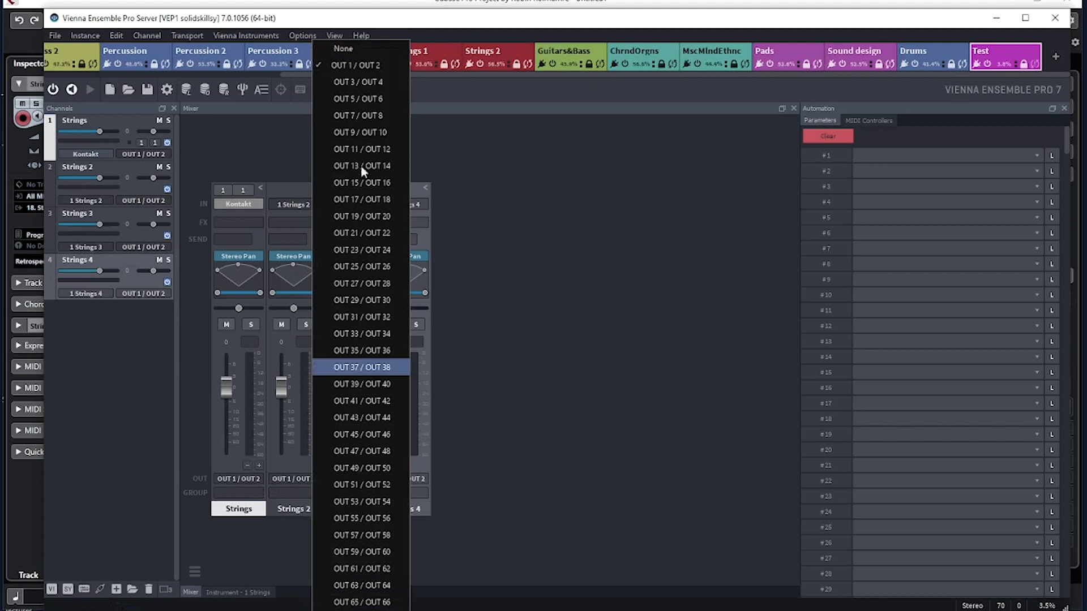
{"action": "left_click", "coordinate": [366, 84]}
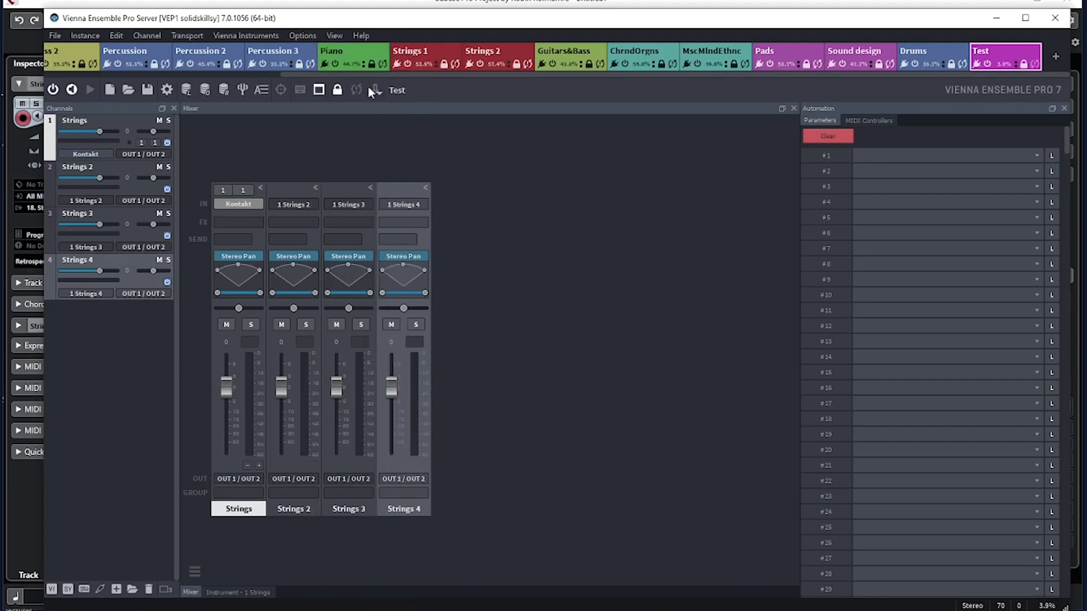
{"action": "left_click", "coordinate": [369, 480]}
{"action": "left_click", "coordinate": [416, 101]}
{"action": "left_click", "coordinate": [426, 476]}
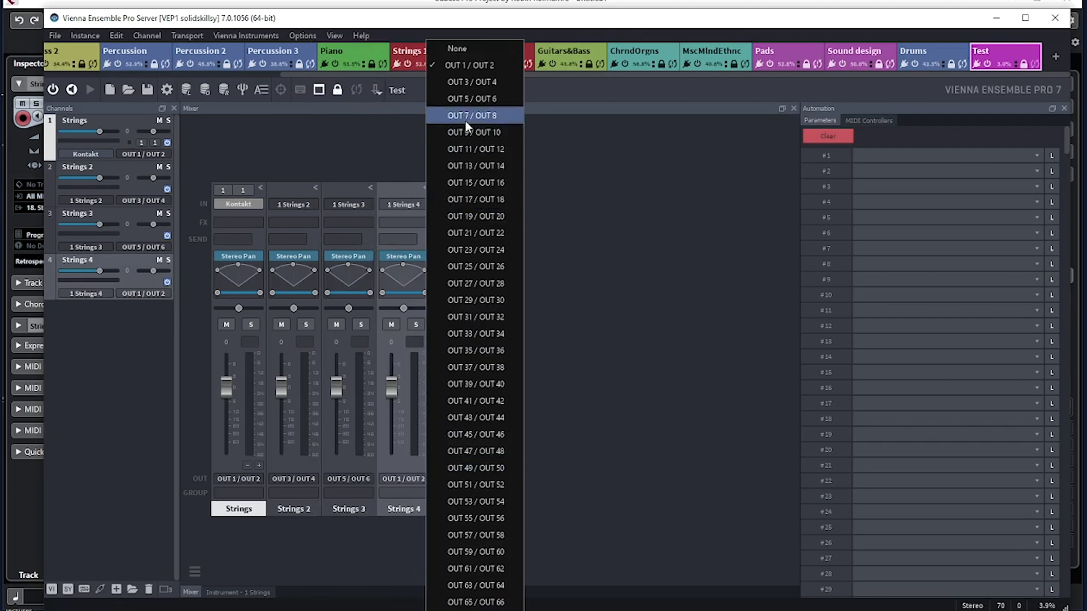
{"action": "left_click", "coordinate": [465, 116]}
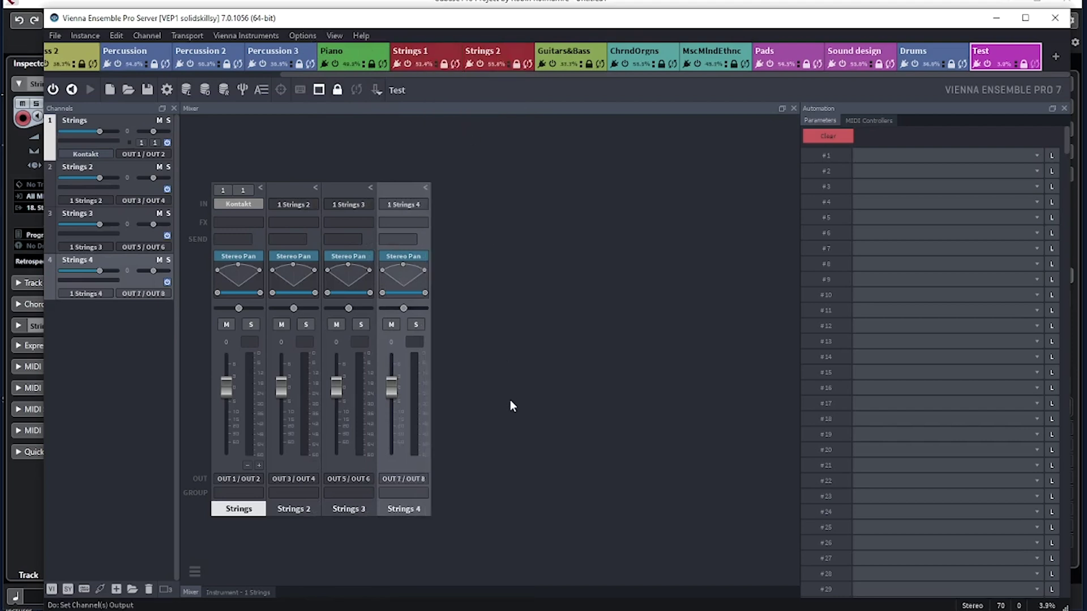
- Rename the four channels in order as Strings C, Stringst T, Strings A and Strings O
{"action": "double_click", "coordinate": [90, 166]}
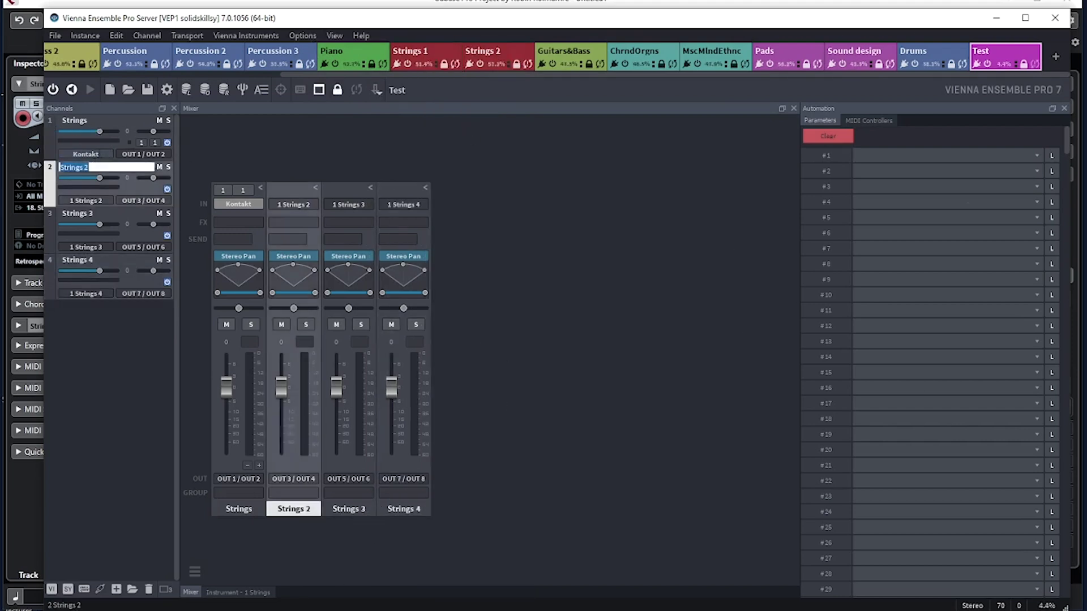
{"action": "double_click", "coordinate": [92, 120]}
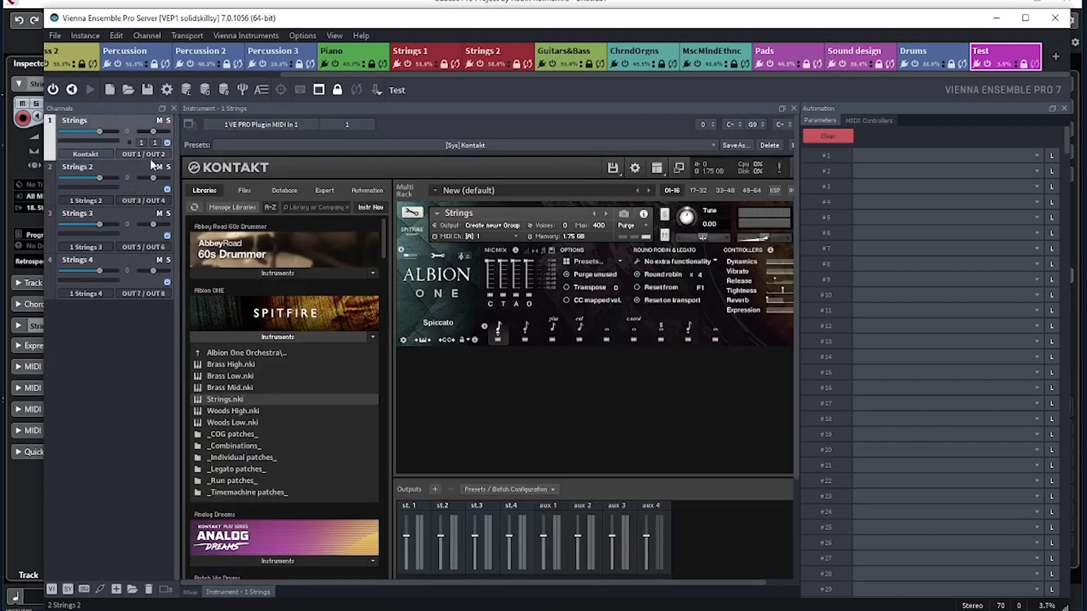
{"action": "key", "text": "End"}
{"action": "type", "text": "C"}
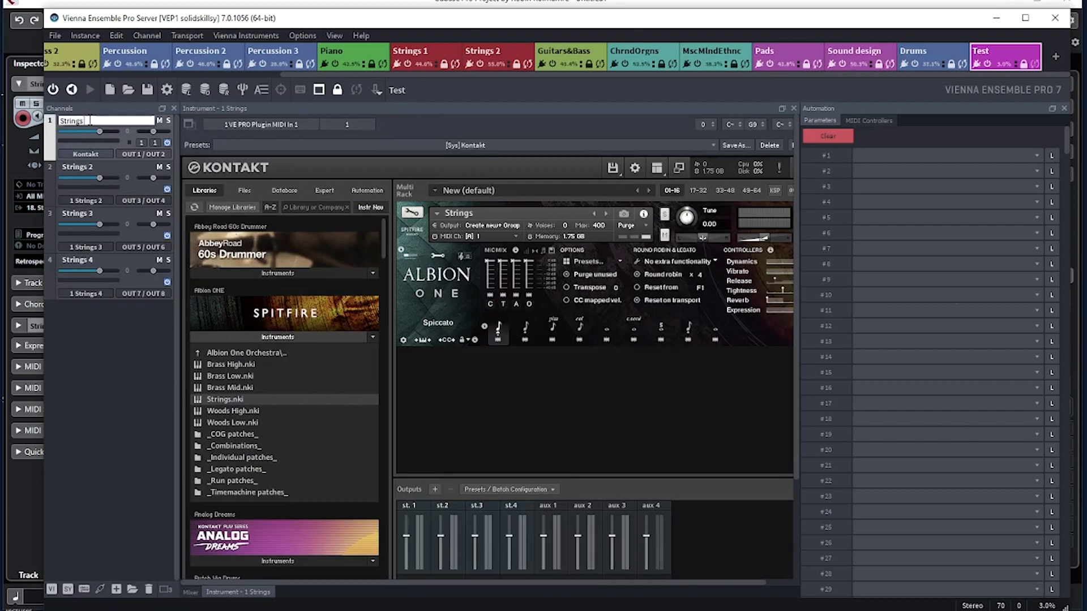
{"action": "key", "text": "Tab"}
{"action": "type", "text": "T"}
{"action": "key", "text": "Tab"}
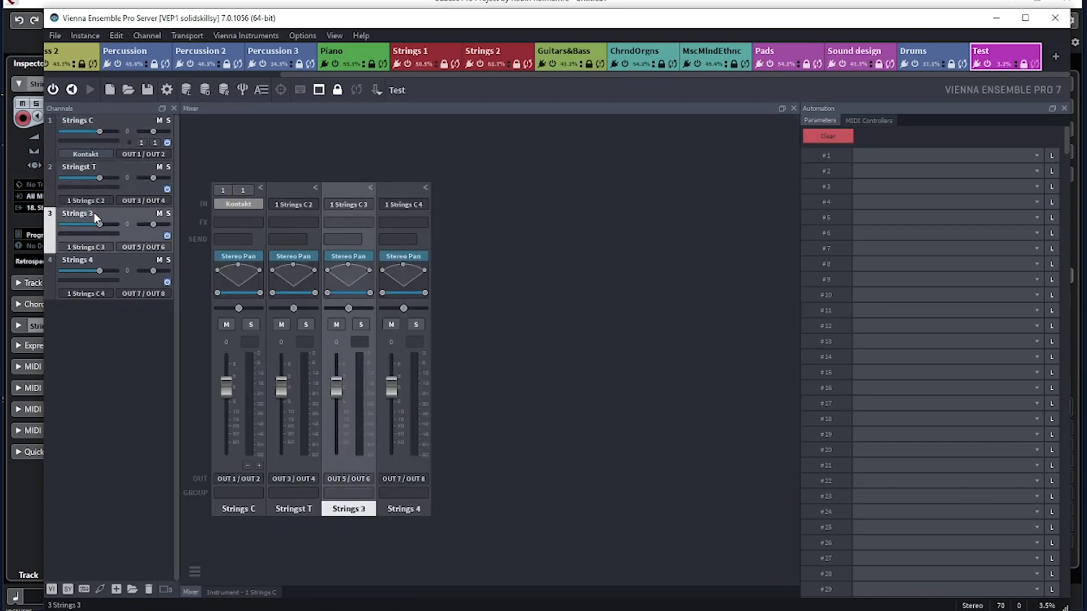
{"action": "key", "text": "BackSpace"}
{"action": "type", "text": "A"}
{"action": "key", "text": "Tab"}
{"action": "key", "text": "BackSpace"}
{"action": "type", "text": "O"}
{"action": "key", "text": "Return"}
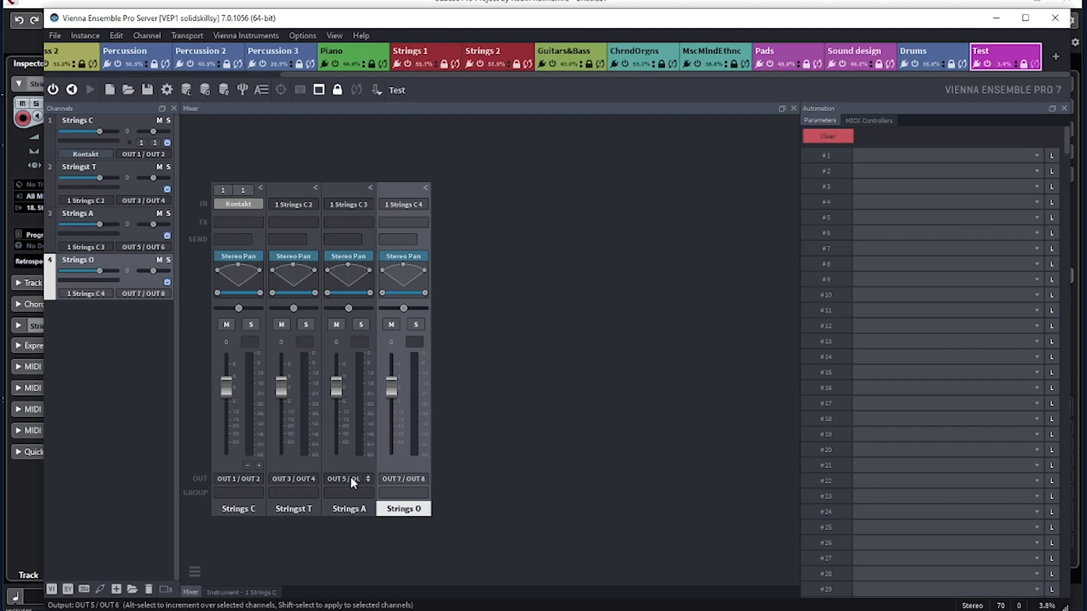
- Switch to Cubase and activate the stereo outputs Out 3/4, Out 5/6 and Out 7/8 for the Strings C instrument track
{"action": "left_click", "coordinate": [31, 496]}
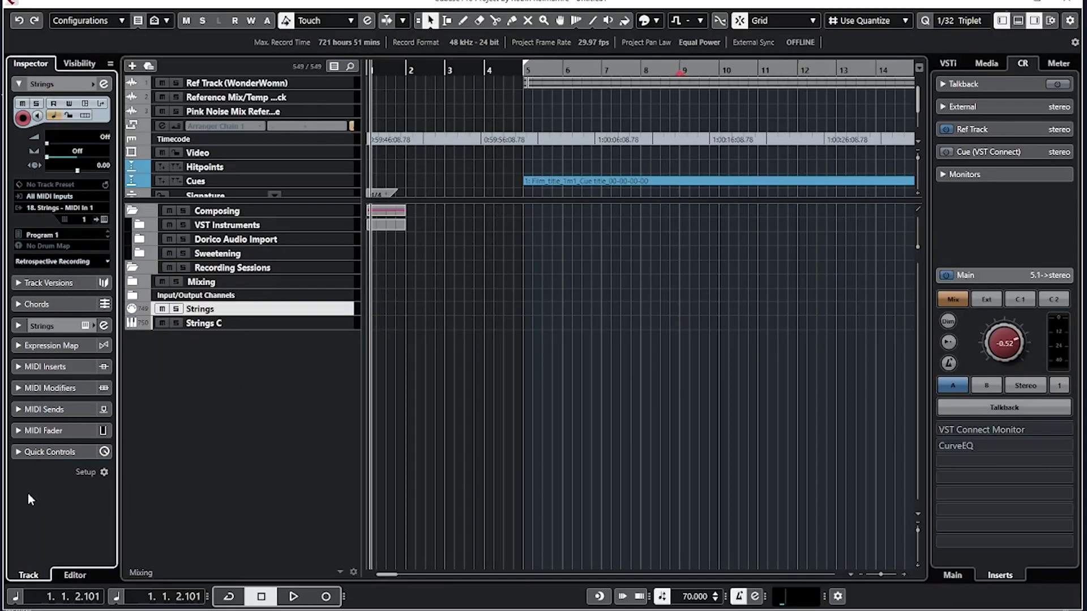
{"action": "left_click", "coordinate": [348, 324]}
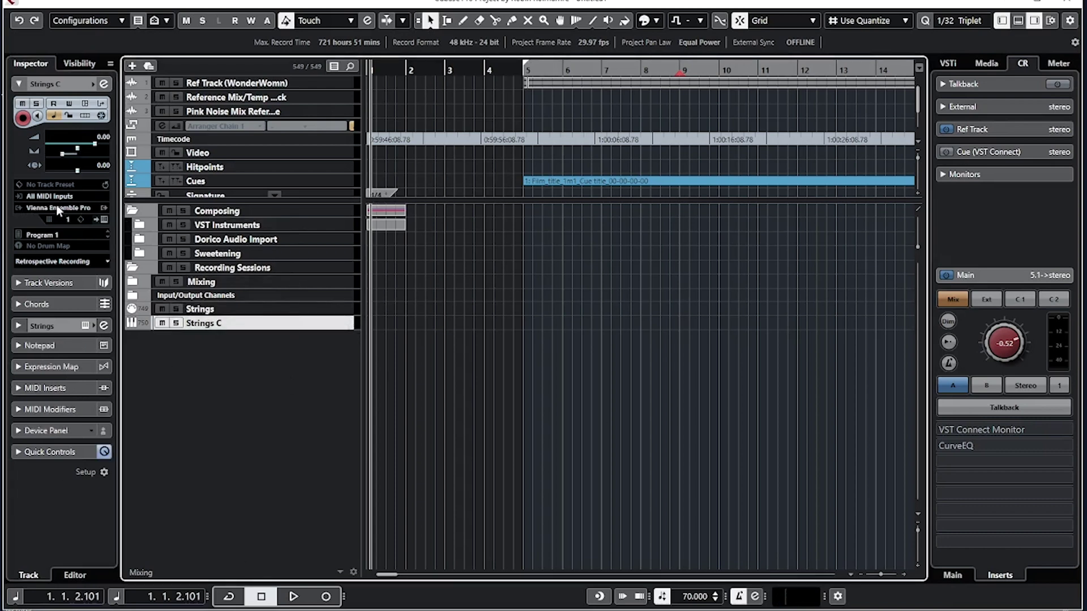
{"action": "left_click", "coordinate": [104, 209]}
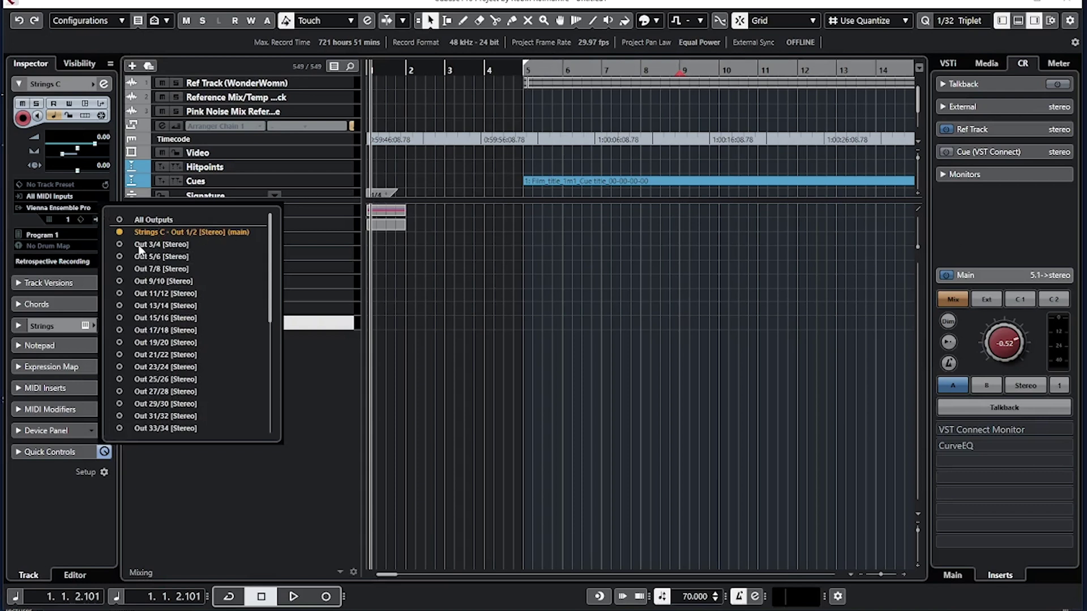
{"action": "left_click", "coordinate": [120, 243]}
{"action": "left_click", "coordinate": [118, 266], "text": "shift"}
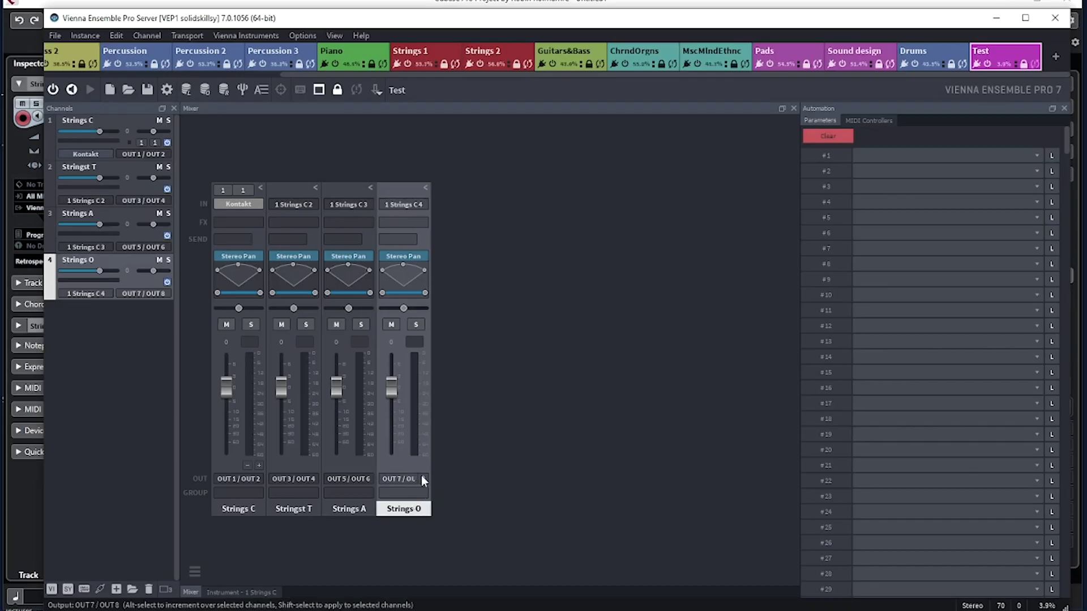
- Review the output choices for Strings O in Vienna Ensemble Pro and the activated outputs of the Strings C track in Cubase
{"action": "left_click", "coordinate": [421, 479]}
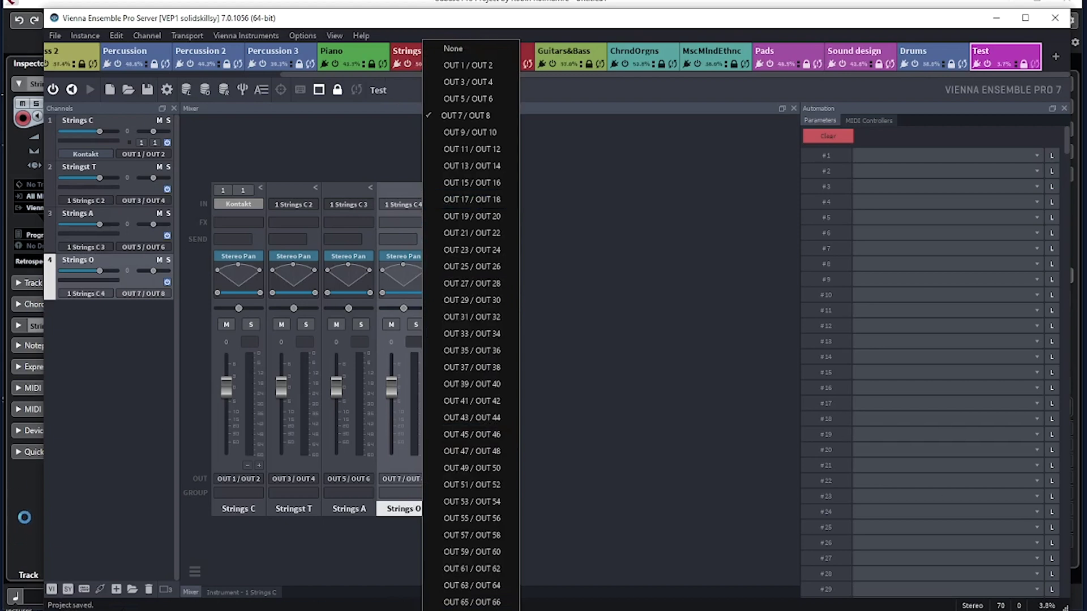
{"action": "left_click", "coordinate": [24, 520]}
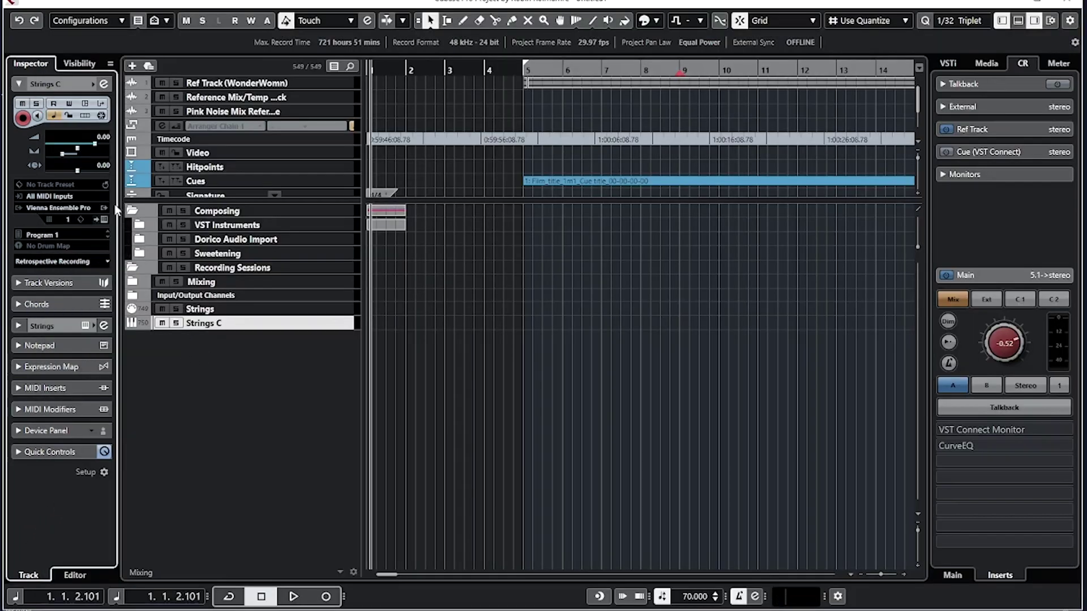
{"action": "left_click", "coordinate": [103, 208]}
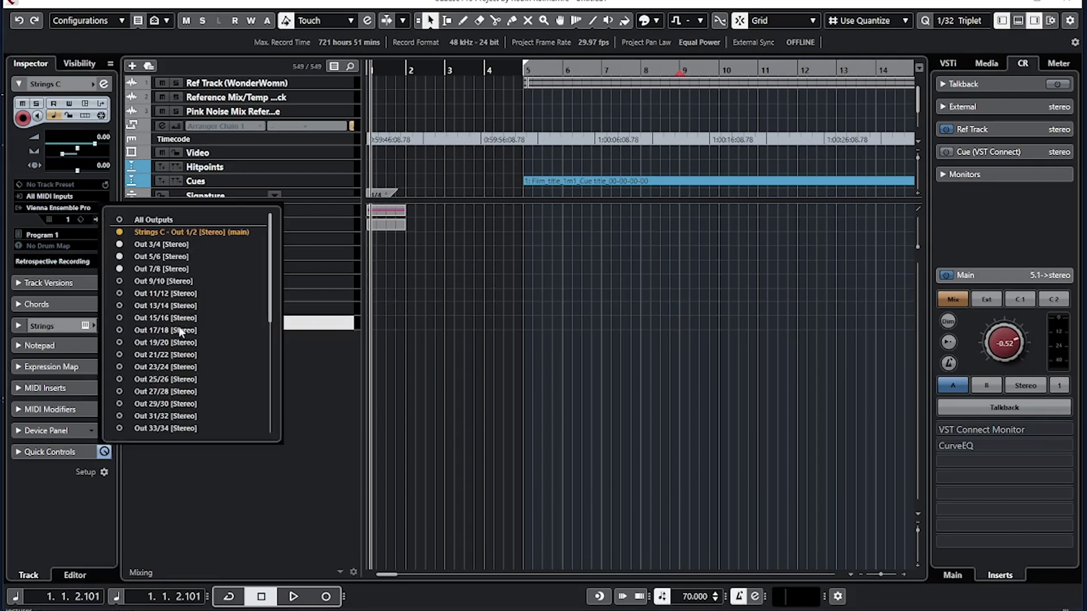
{"action": "left_click", "coordinate": [318, 382]}
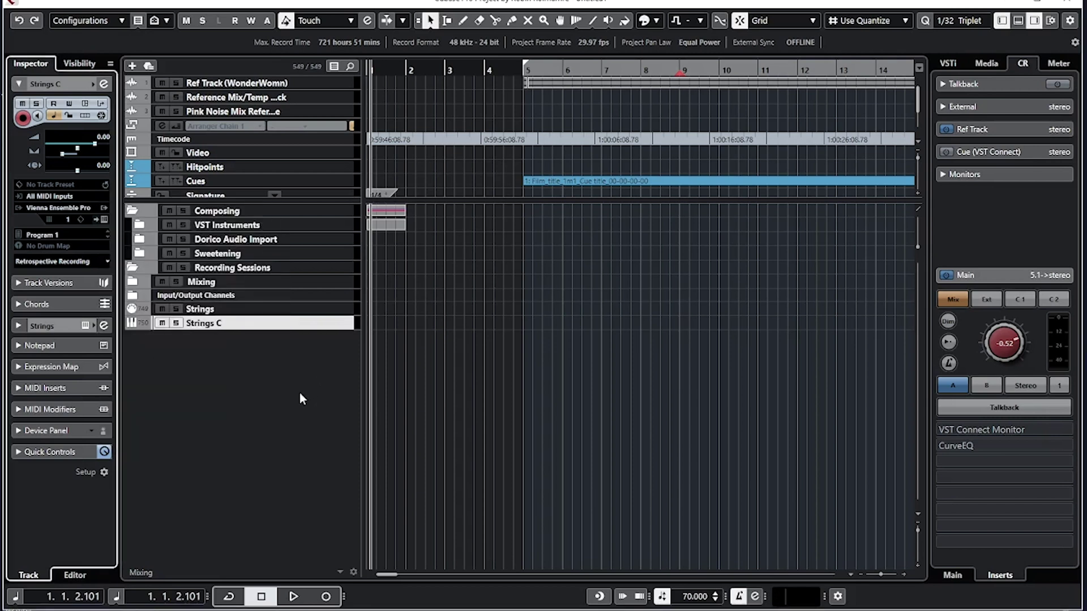
- Expand the Strings C track and rename its Out 3/4, Out 5/6 and Out 7/8 channels as Strings T, Strings A and Strings O
{"action": "left_click", "coordinate": [132, 324]}
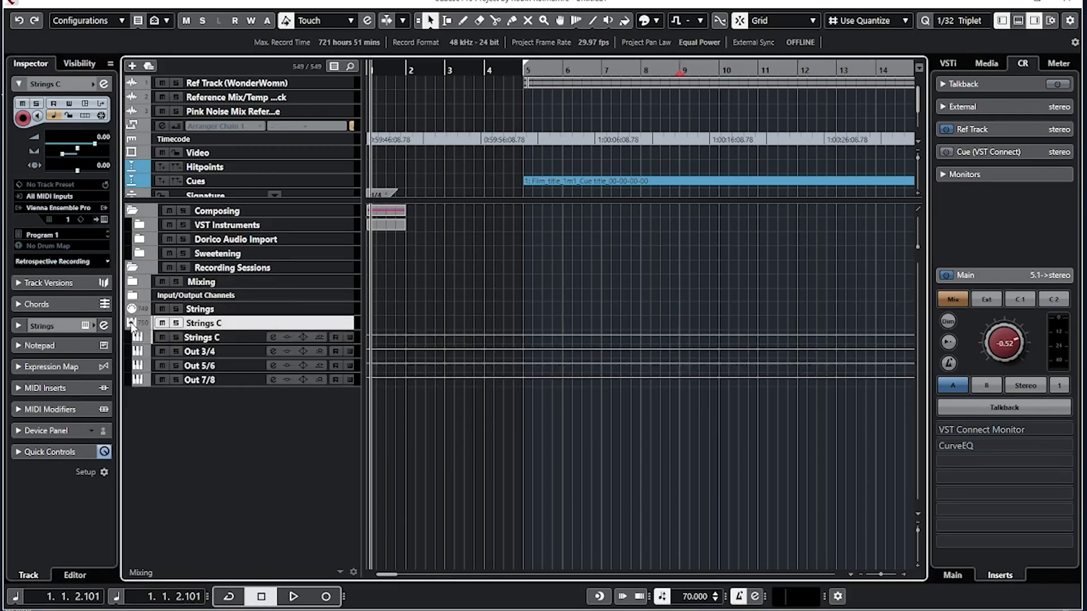
{"action": "double_click", "coordinate": [208, 356]}
{"action": "type", "text": "Strings T"}
{"action": "key", "text": "Tab"}
{"action": "type", "text": "Strings A"}
{"action": "key", "text": "Return"}
{"action": "double_click", "coordinate": [208, 381]}
{"action": "type", "text": "Strings O"}
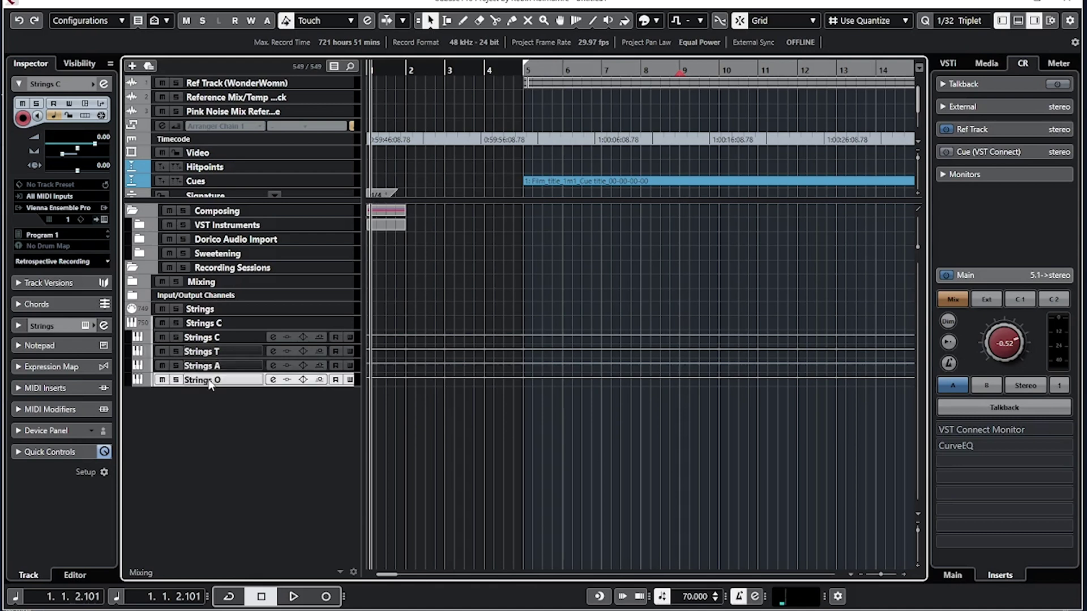
{"action": "key", "text": "Return"}
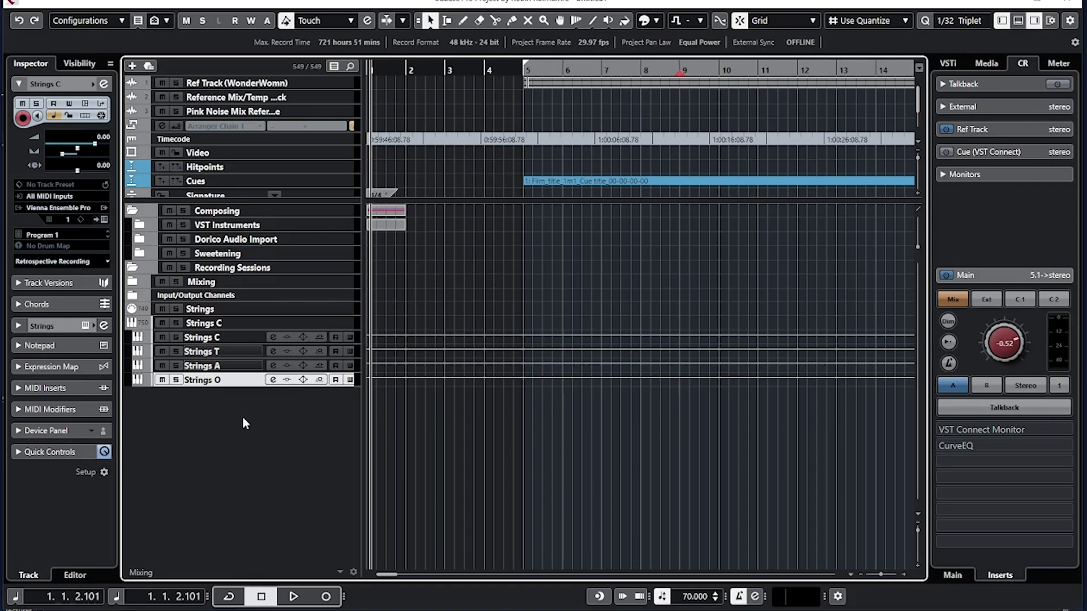
- Open the MixConsole and examine the new Strings channels along with their insert, EQ and channel strip racks
{"action": "key", "text": "F3"}
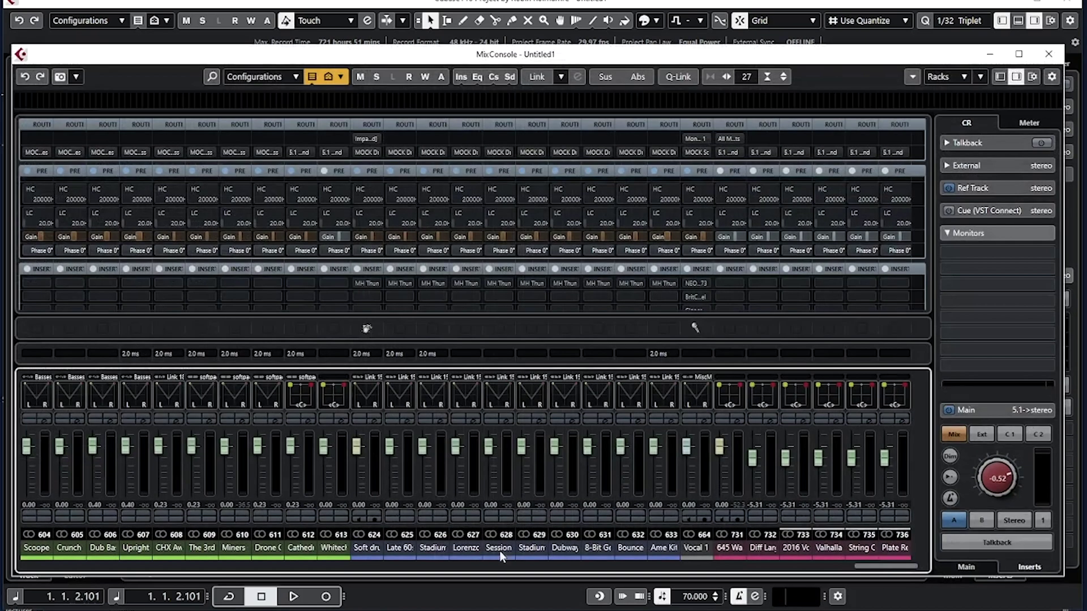
{"action": "scroll", "coordinate": [883, 565], "scroll_direction": "right", "scroll_amount": 4}
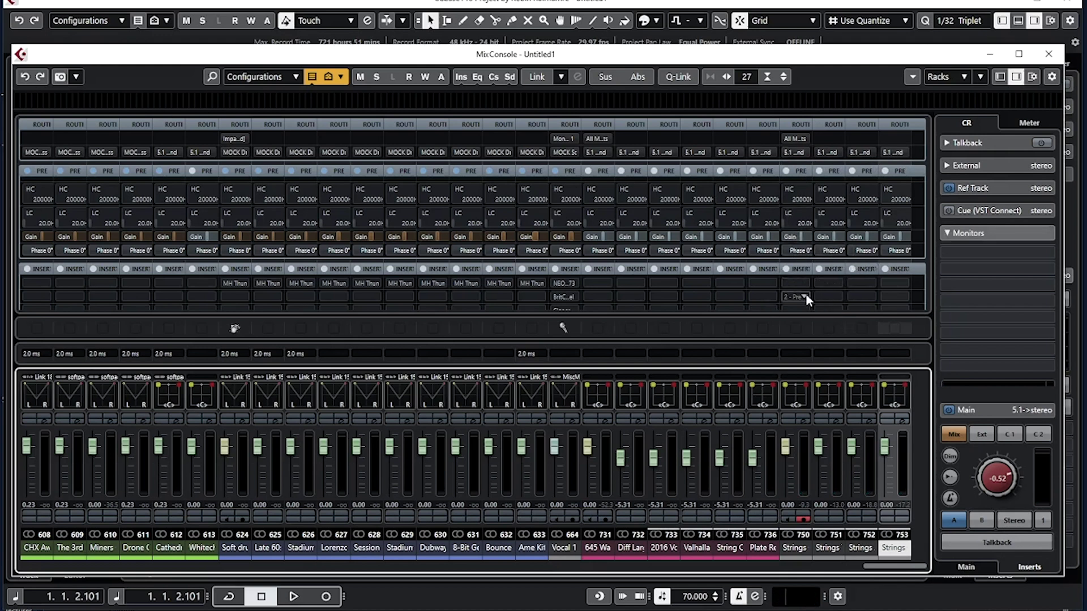
{"action": "scroll", "coordinate": [808, 295], "scroll_direction": "down", "scroll_amount": 3}
{"action": "scroll", "coordinate": [816, 305], "scroll_direction": "down", "scroll_amount": 6}
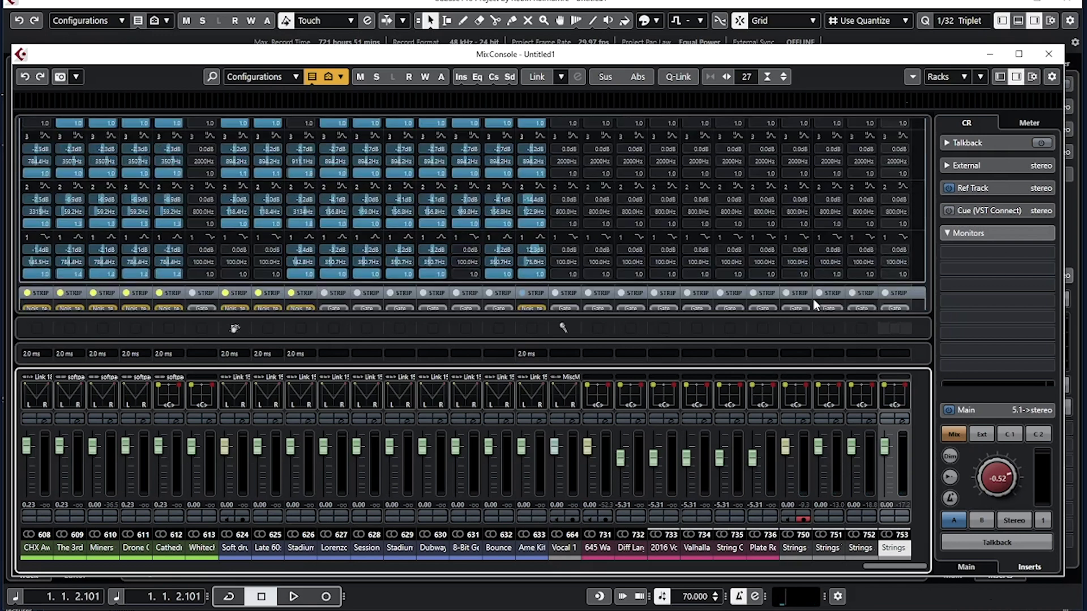
{"action": "scroll", "coordinate": [815, 306], "scroll_direction": "down", "scroll_amount": 5}
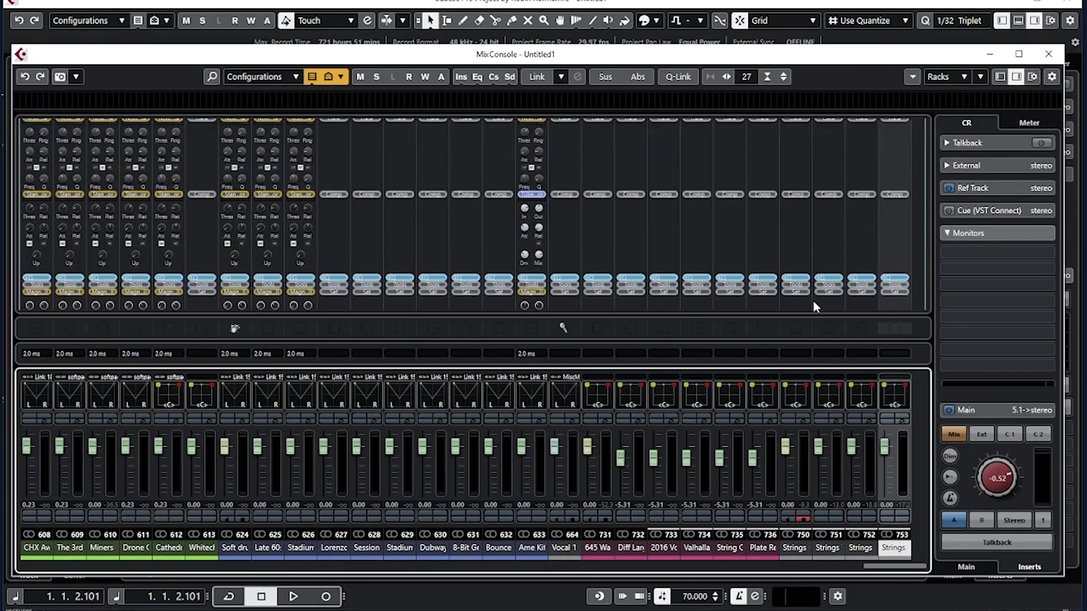
{"action": "scroll", "coordinate": [816, 309], "scroll_direction": "down", "scroll_amount": 2}
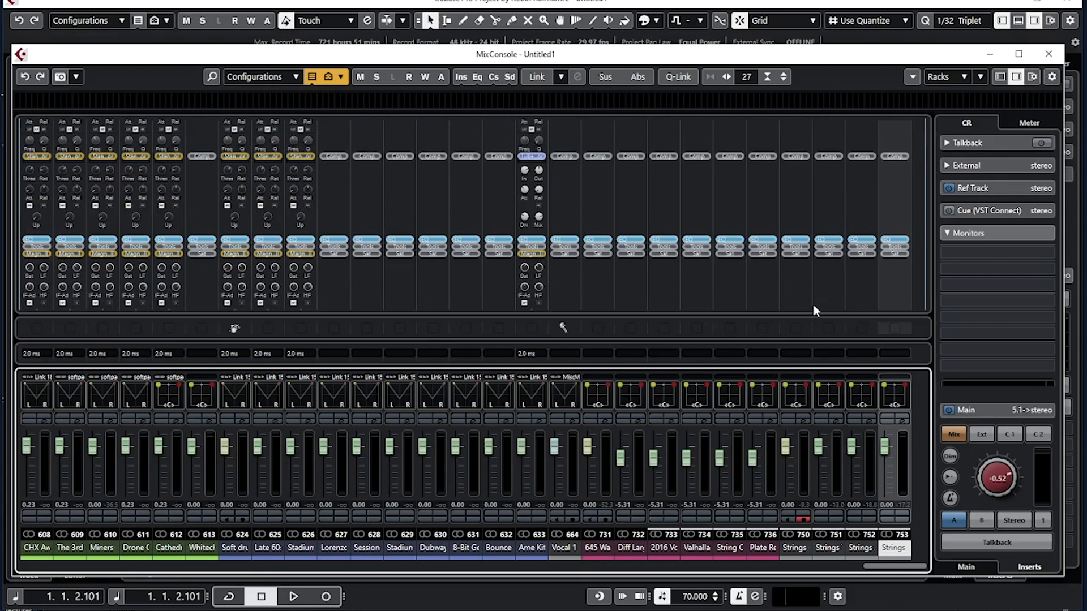